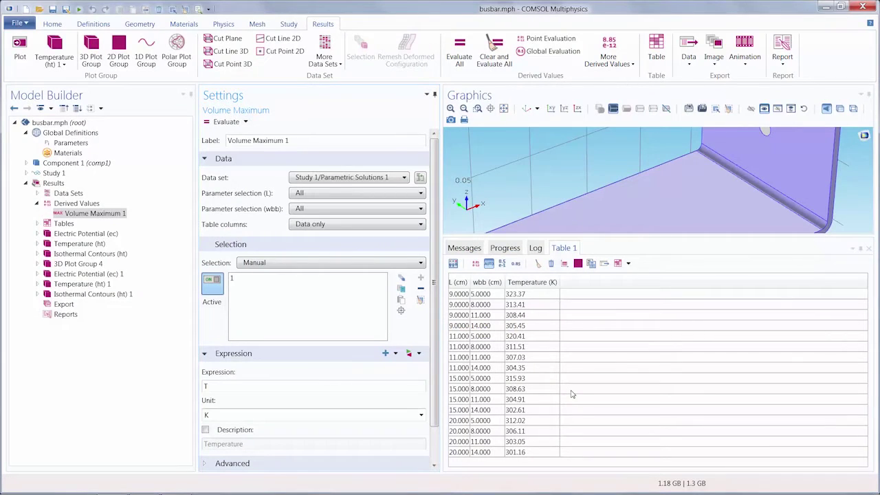
Step: Show the Temperature (ht) 1 busbar surface plot for parameter values L = 15 and wbb = 8
click(579, 264)
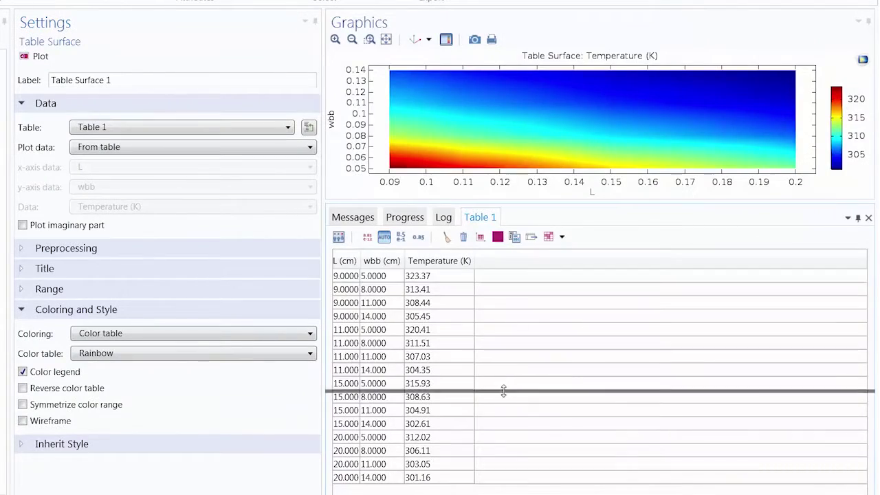
drag(503, 390, 503, 392)
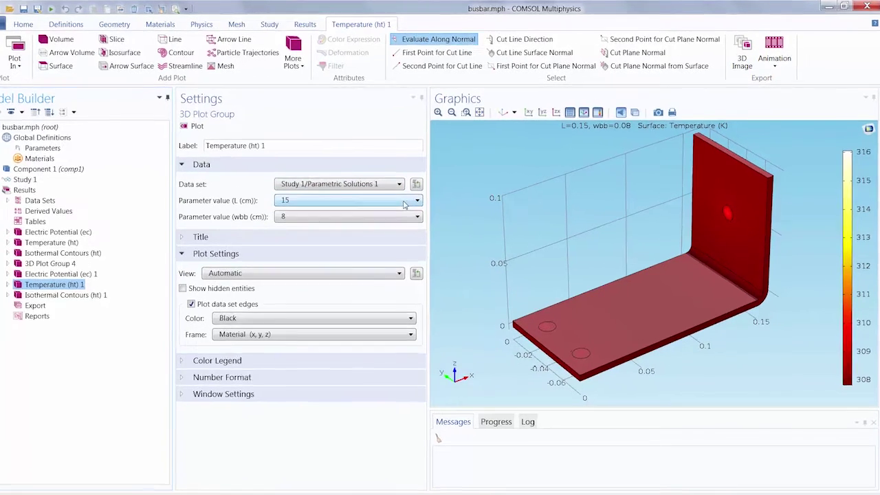
click(377, 217)
click(377, 242)
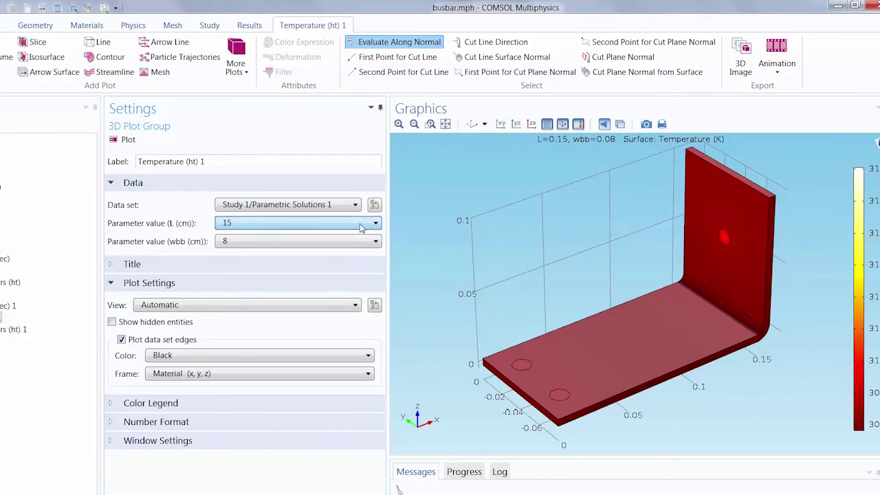
click(361, 242)
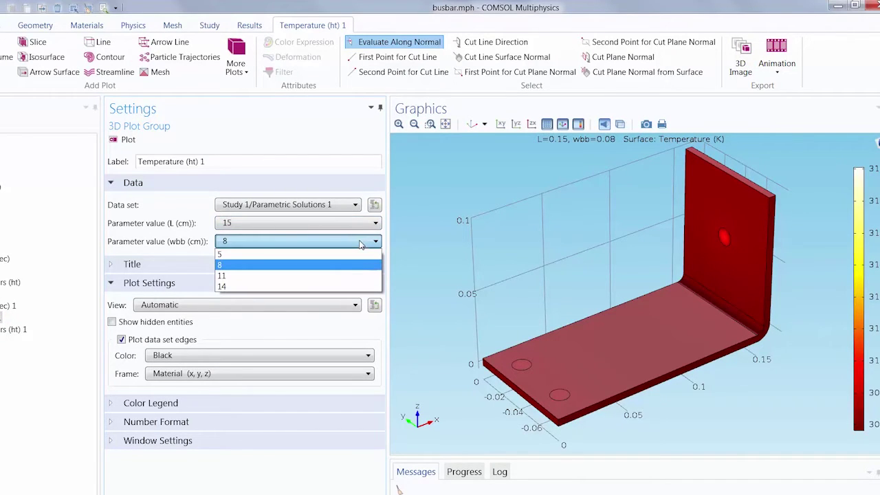
click(360, 244)
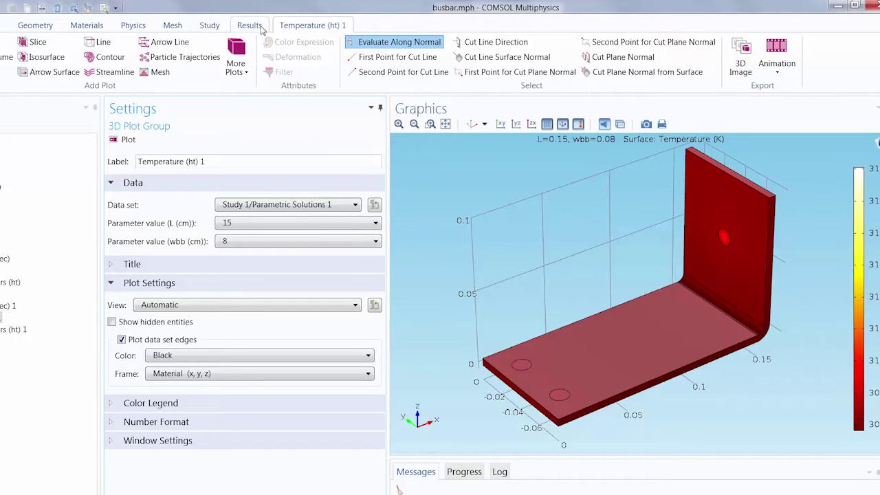
Step: Add a Volume Maximum derived value from the Results tab's Maximum derived values
click(260, 27)
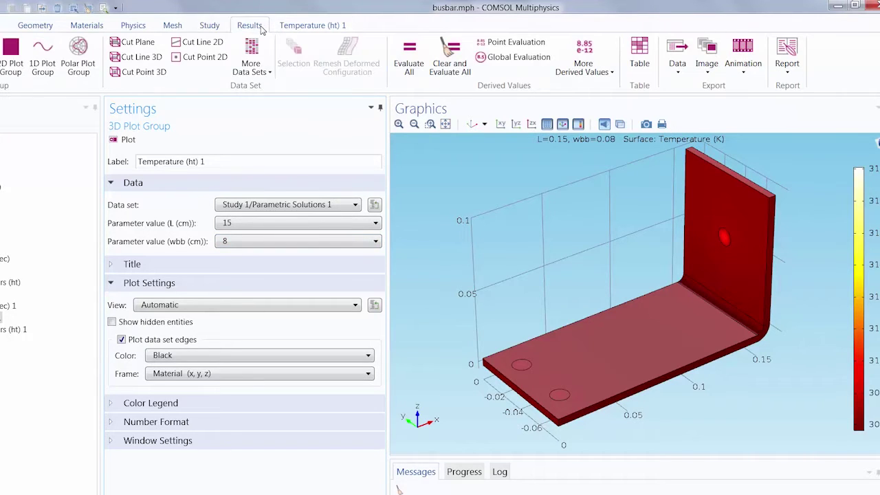
click(605, 70)
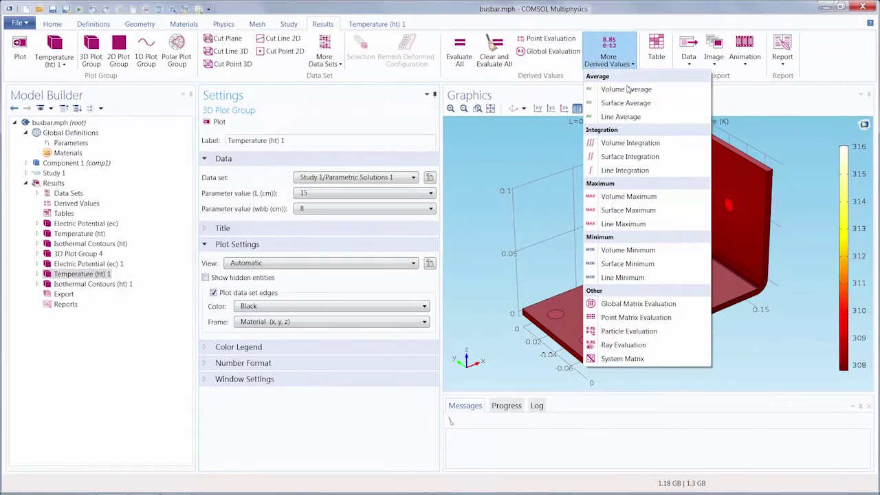
click(622, 197)
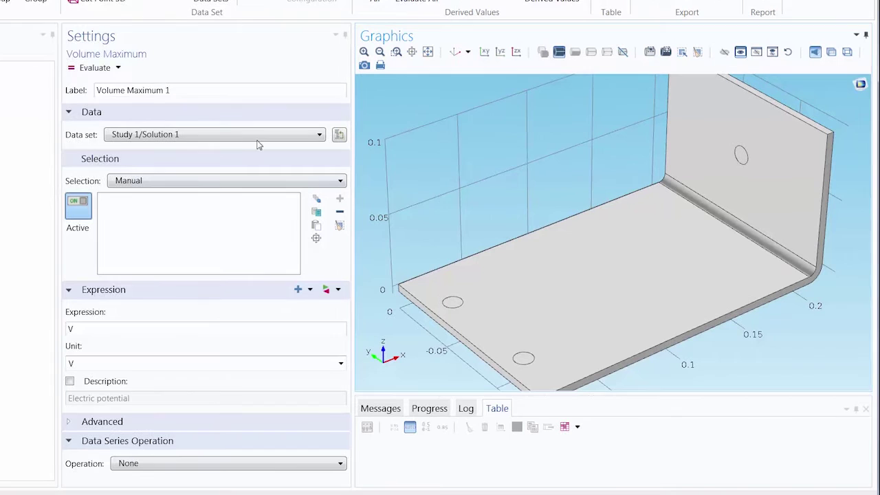
Step: Point Volume Maximum 1 at Study 1/Parametric Solutions 1, all L and wbb values, busbar domain 1
click(244, 136)
click(233, 170)
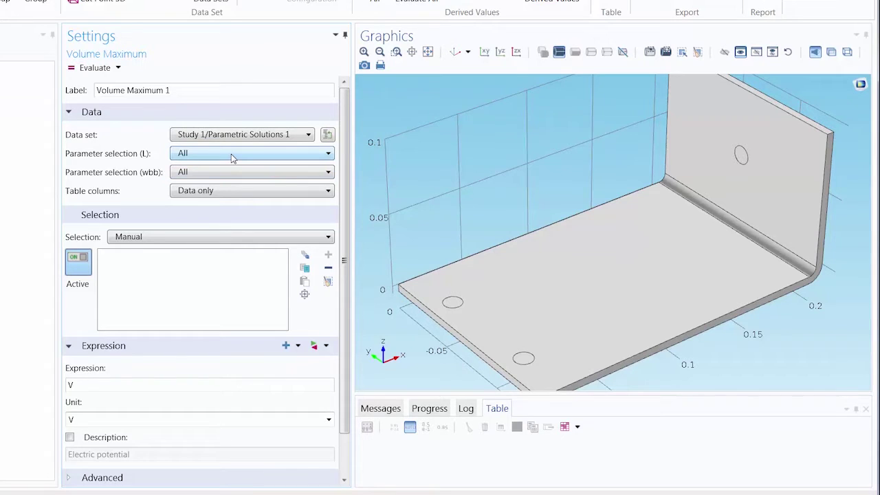
click(233, 155)
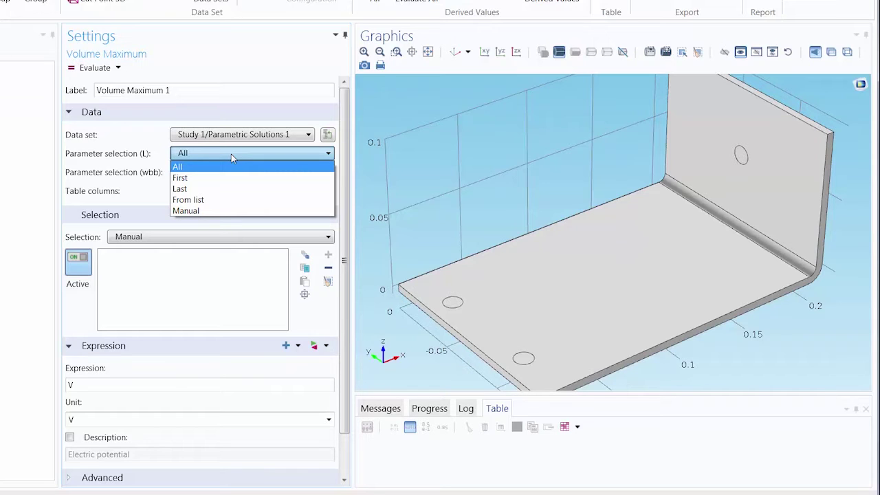
click(232, 156)
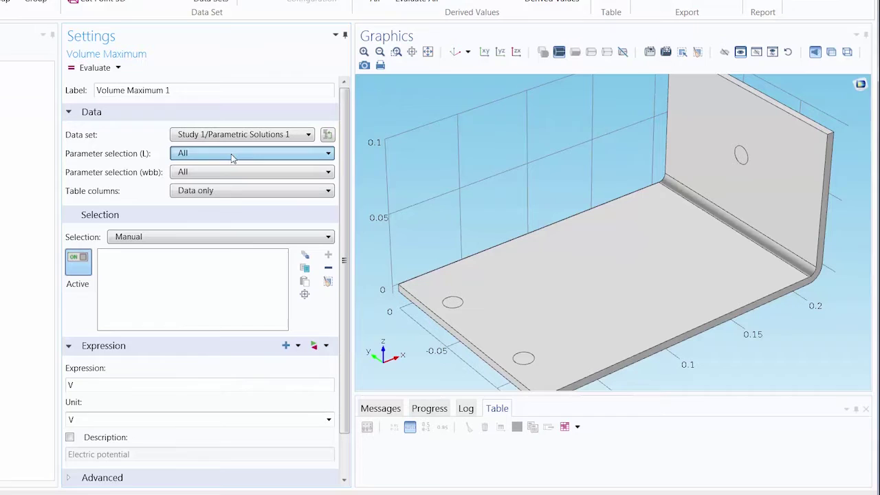
click(232, 173)
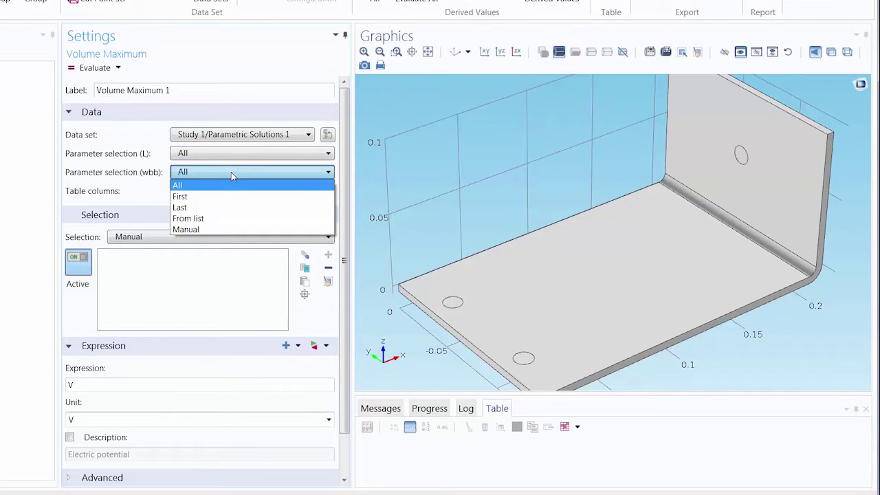
click(231, 172)
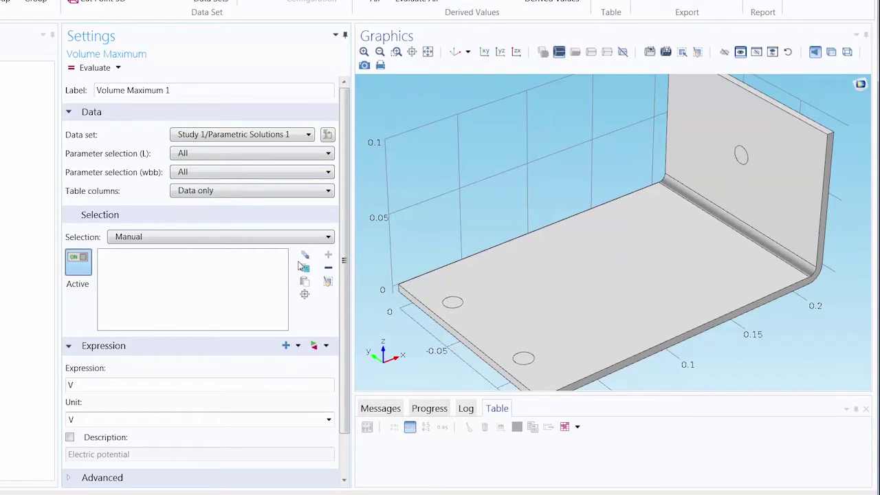
click(559, 272)
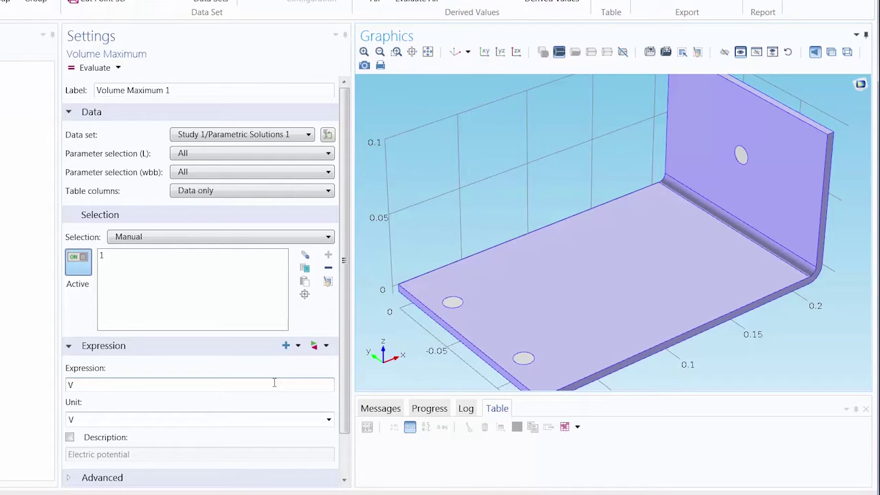
Step: Evaluate maximum T into Table 1, giving 301.16–323.37 K across all 16 cases
click(316, 345)
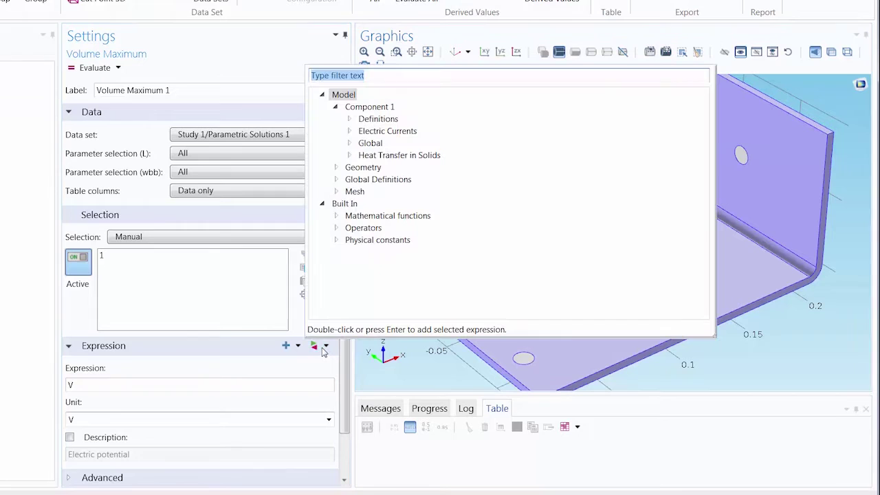
click(349, 155)
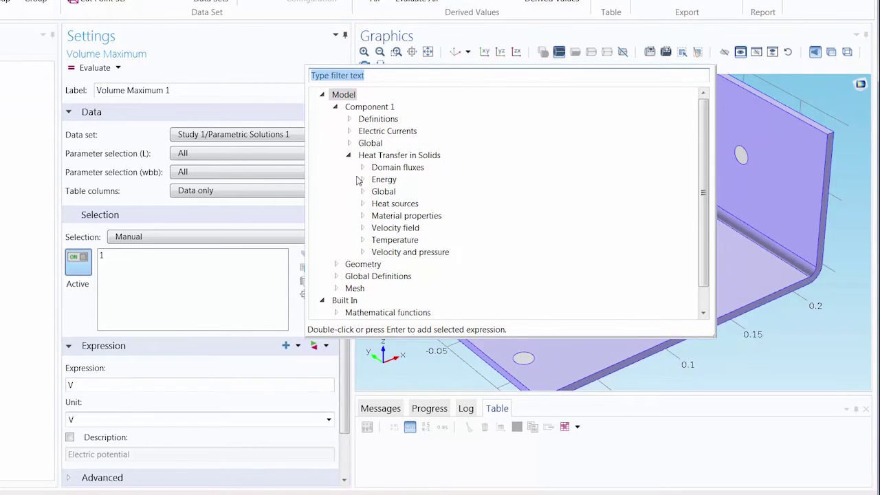
click(364, 240)
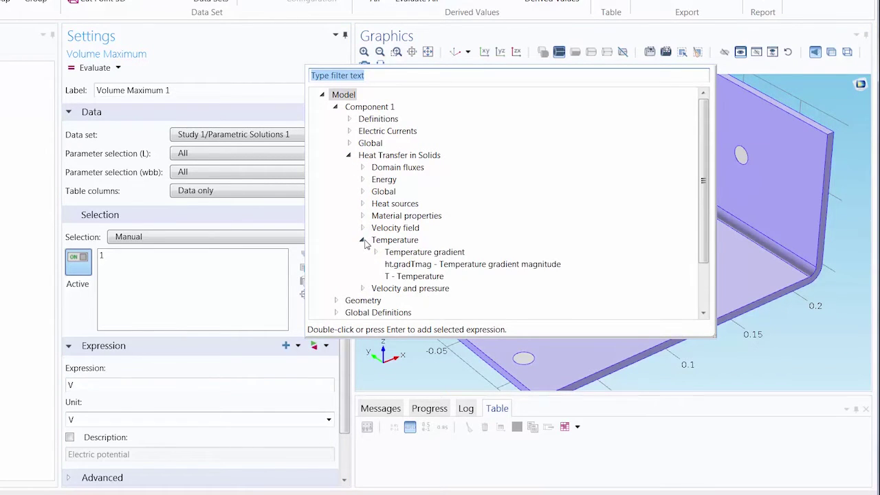
click(401, 277)
double_click(401, 277)
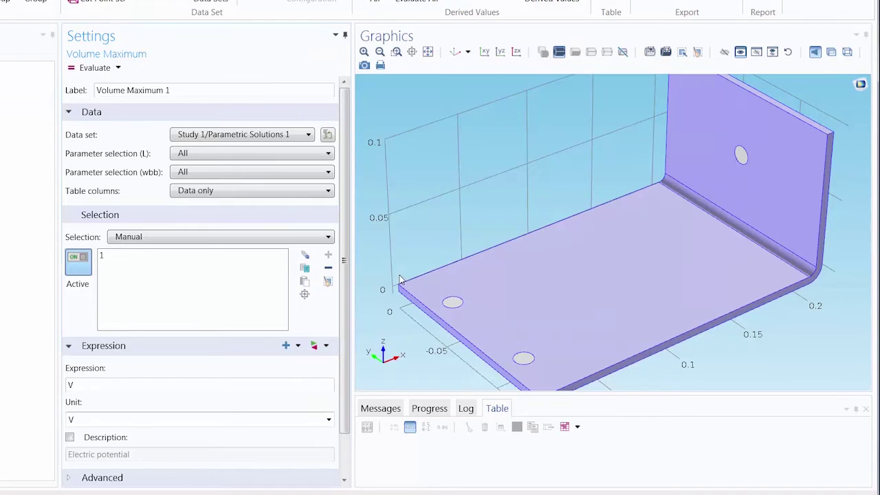
click(95, 68)
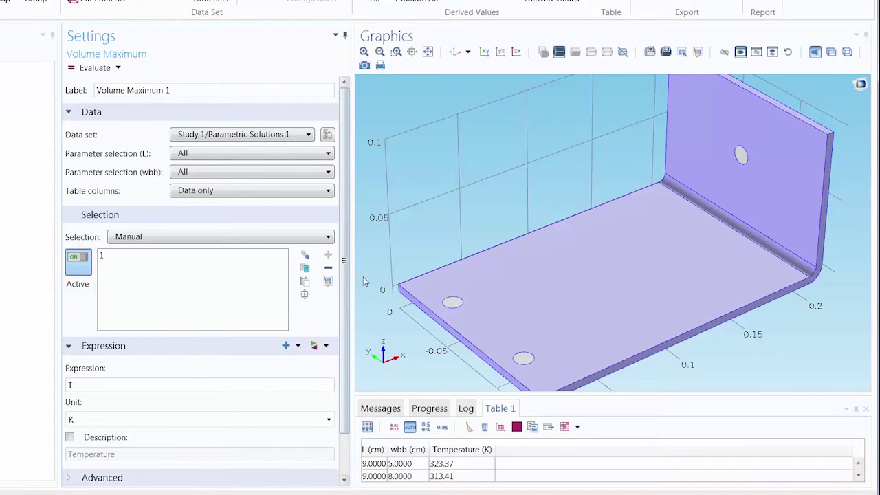
drag(428, 392, 435, 203)
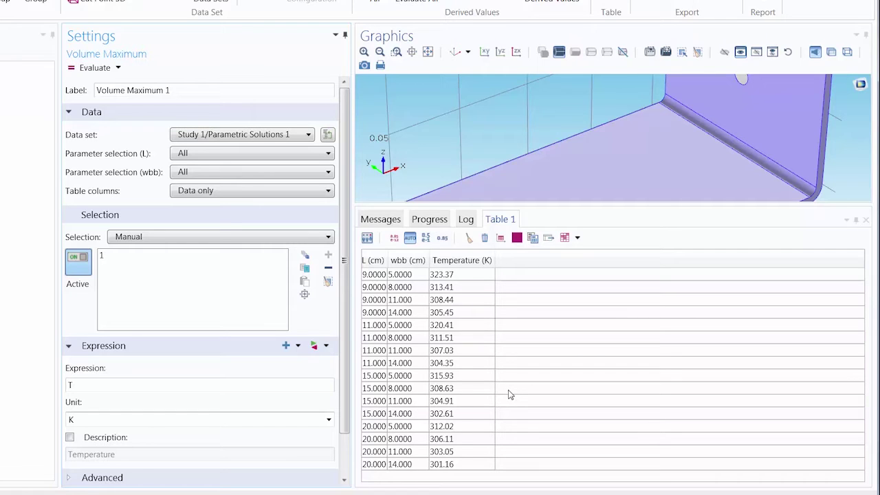
Step: Create a Table Surface plot of Table 1 temperatures over L and wbb, enlarging the graphics
click(517, 239)
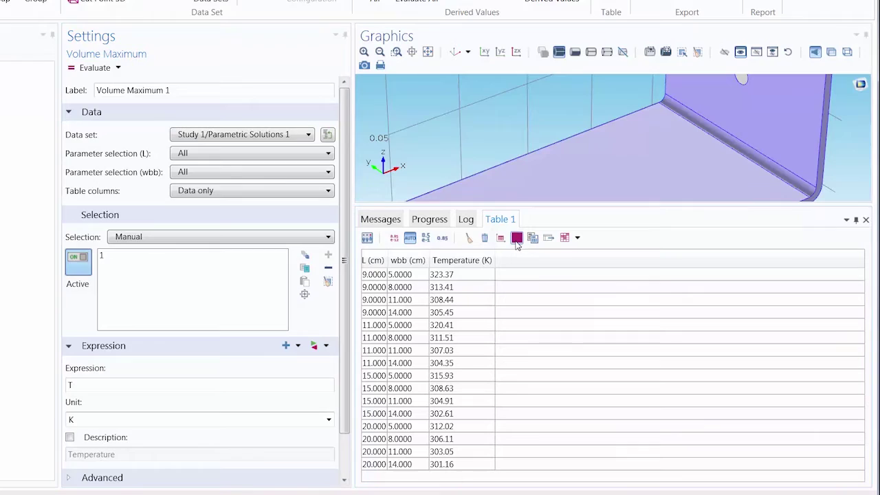
drag(526, 205, 523, 385)
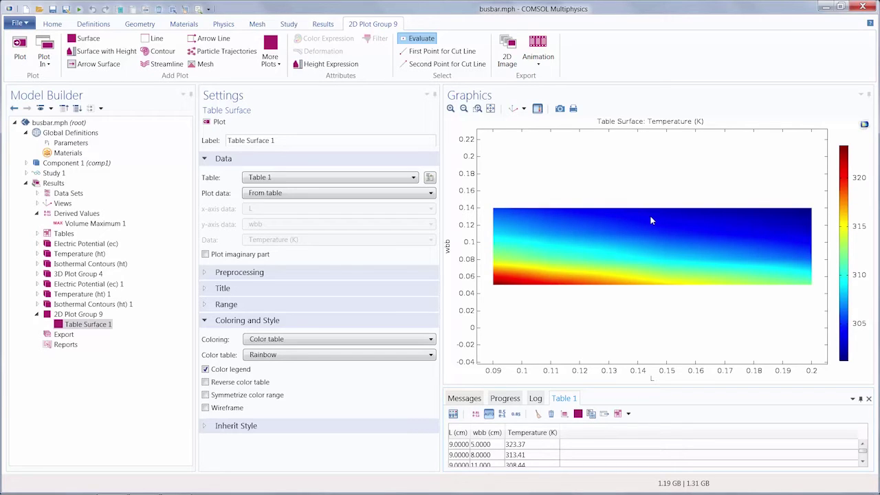
Step: Enable a manual data range, test clipped limits, then restore the full 301.16–323.37 K span
click(321, 306)
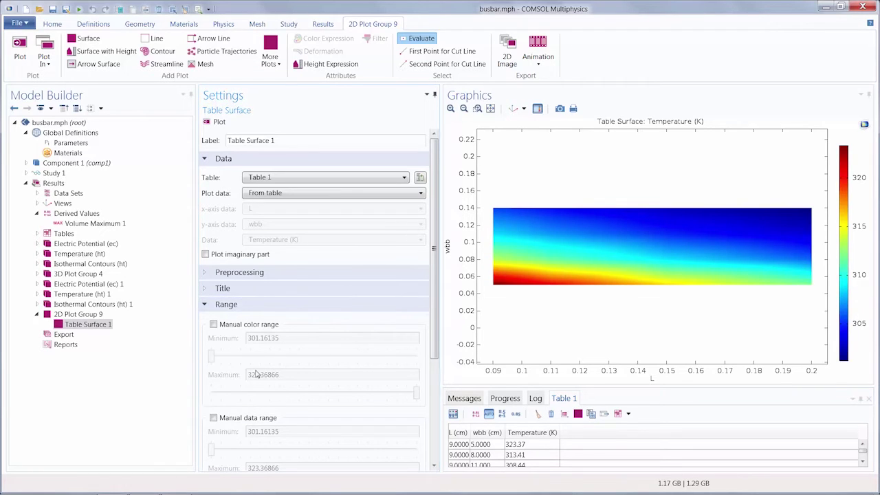
click(227, 422)
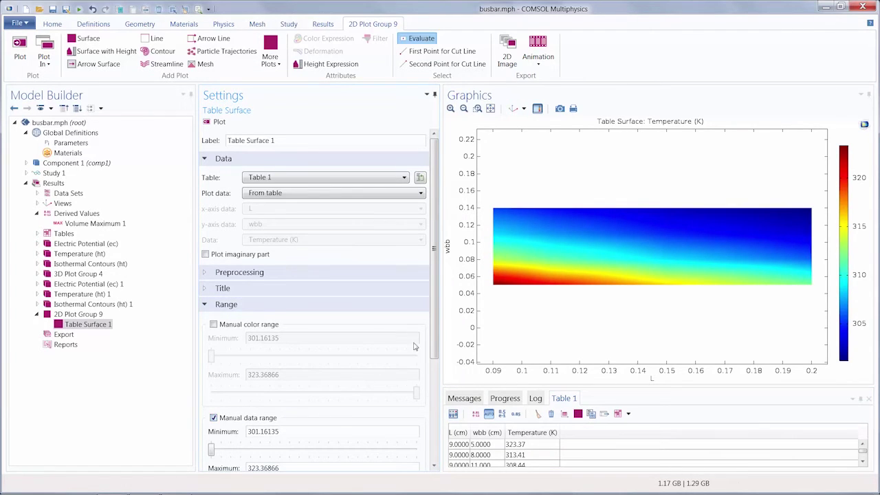
scroll(428, 401, down, 2)
scroll(428, 401, down, 2)
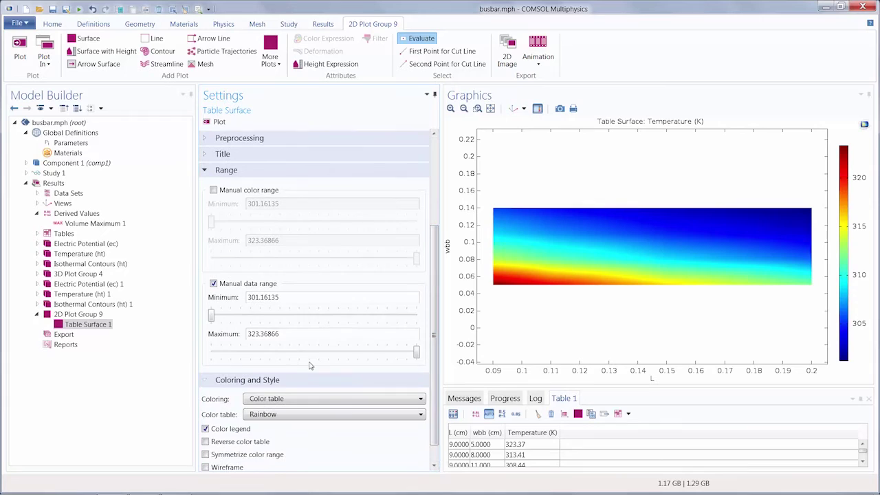
drag(212, 318, 260, 318)
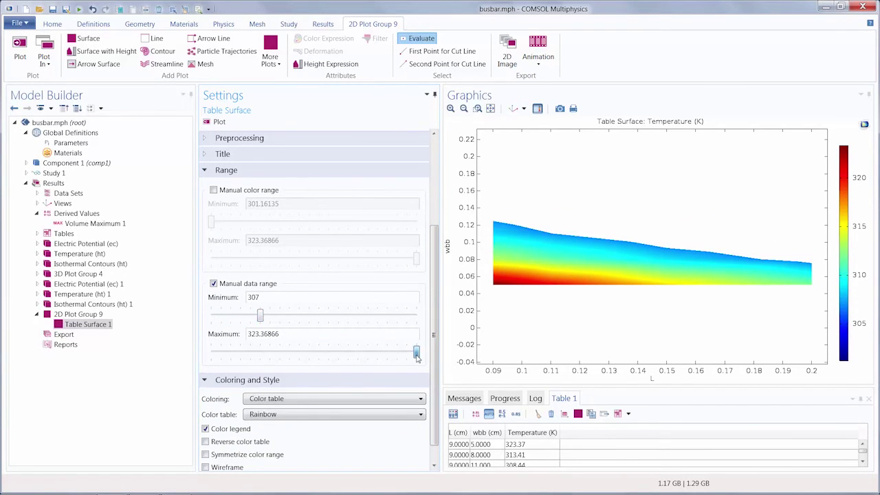
drag(416, 353, 367, 353)
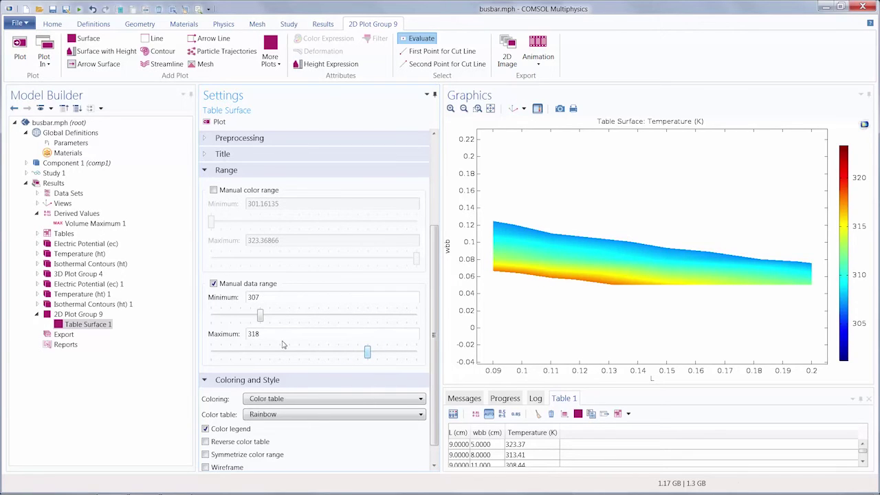
drag(259, 316, 211, 316)
drag(367, 353, 416, 352)
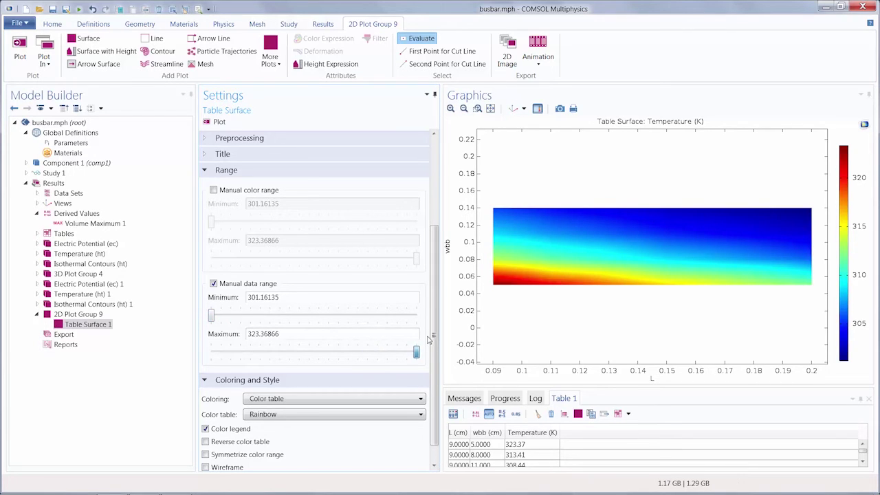
Step: Re-evaluate Volume Maximum 1 over the Ti bolts selection, adding 308.81–330.69 K to Table 1
click(118, 227)
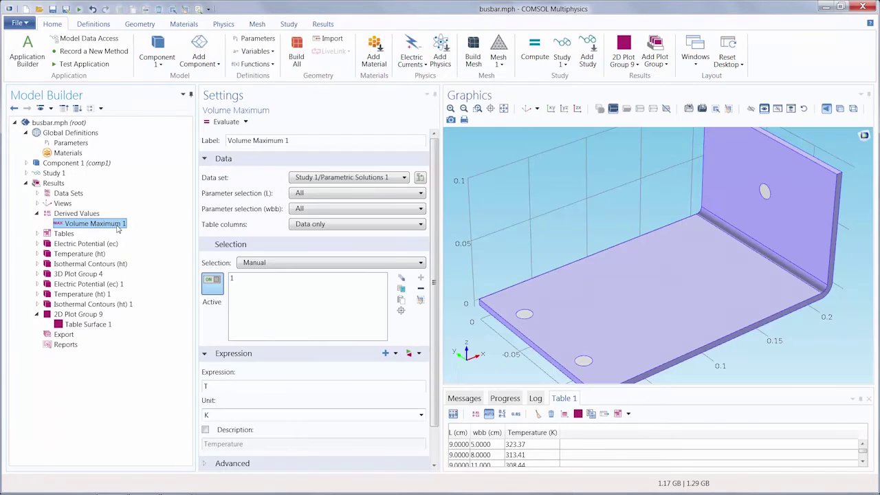
click(420, 299)
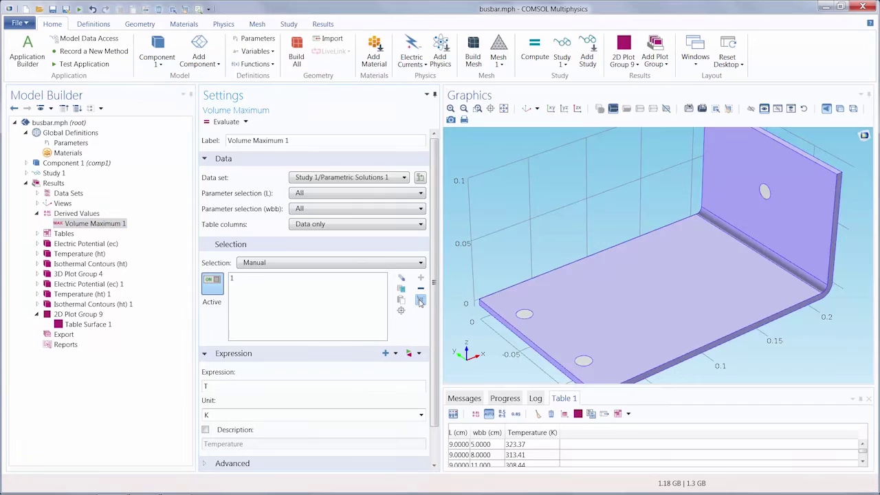
click(304, 266)
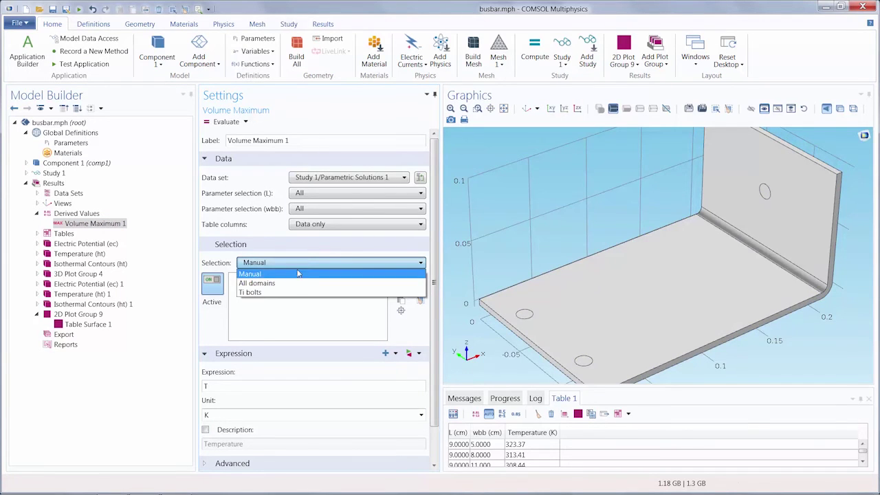
click(294, 291)
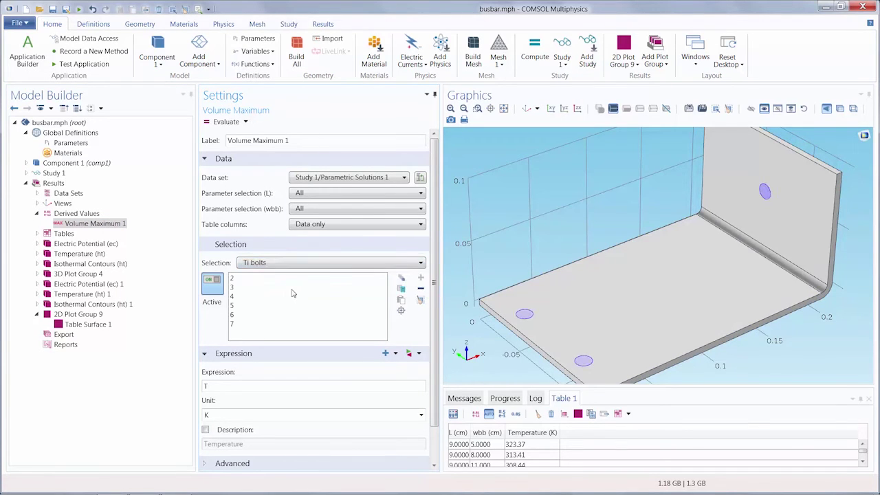
click(224, 123)
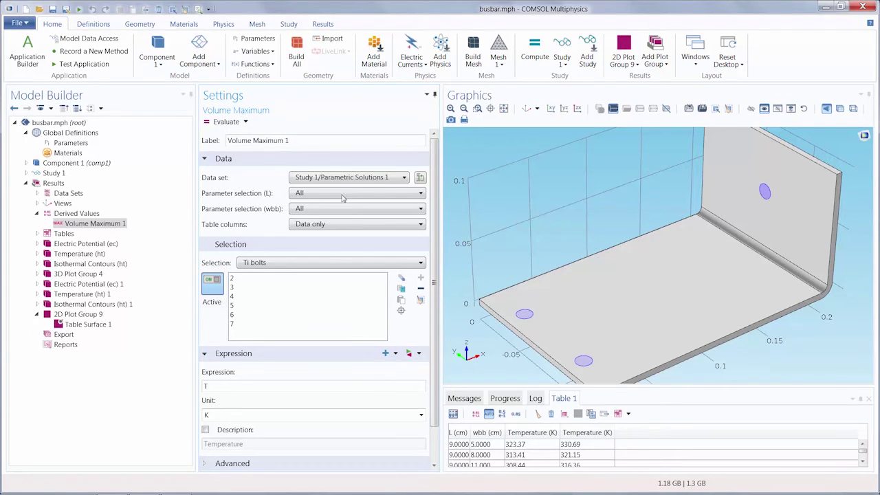
drag(501, 385, 515, 213)
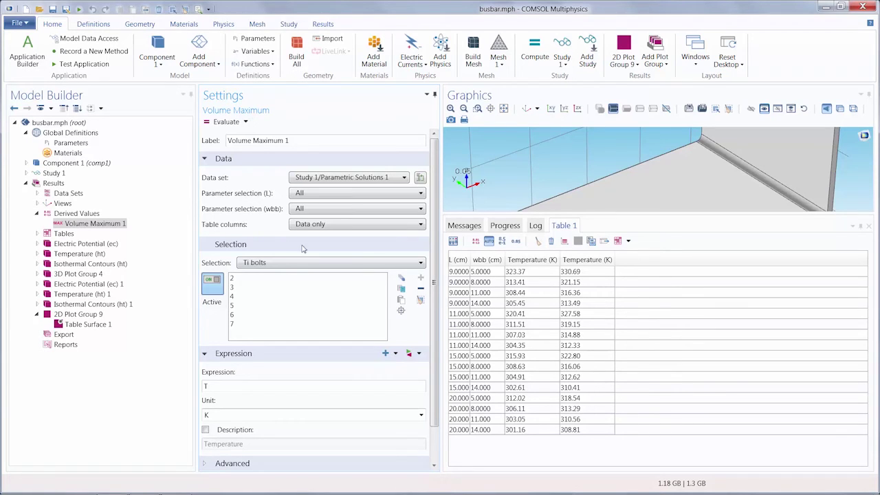
Step: Rename Table 1 to 'Maximum Temperature'
click(36, 234)
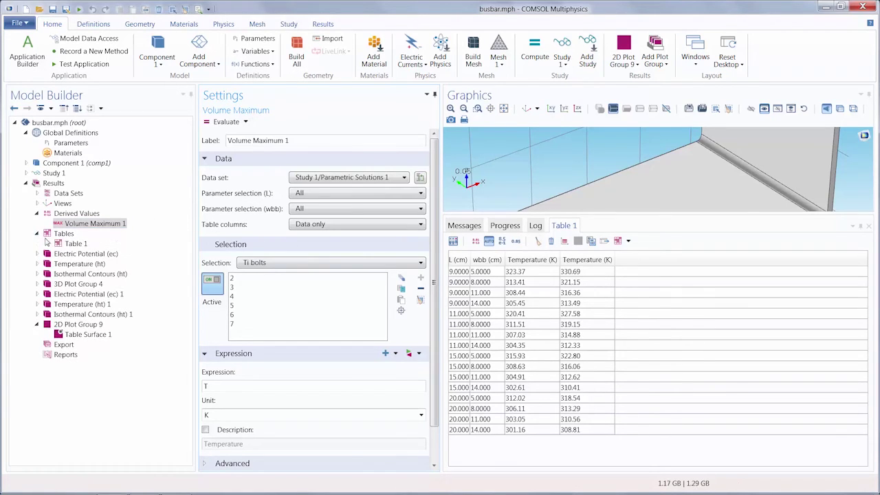
click(74, 245)
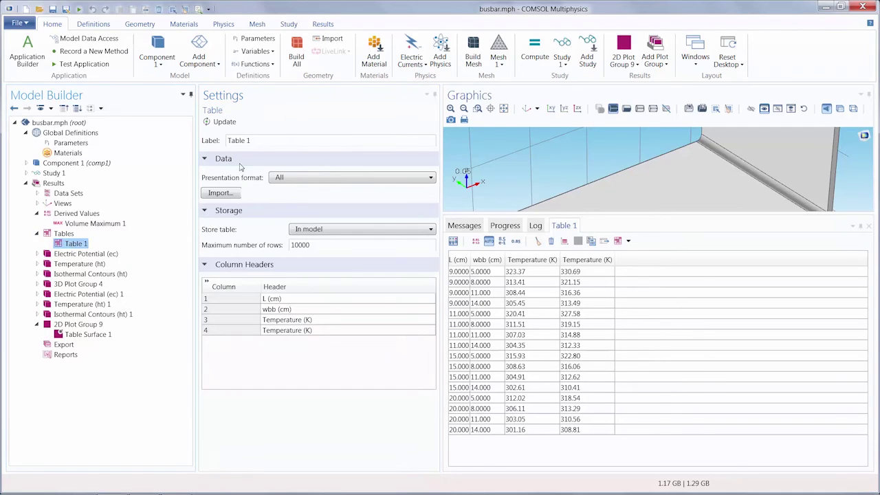
drag(268, 140, 223, 143)
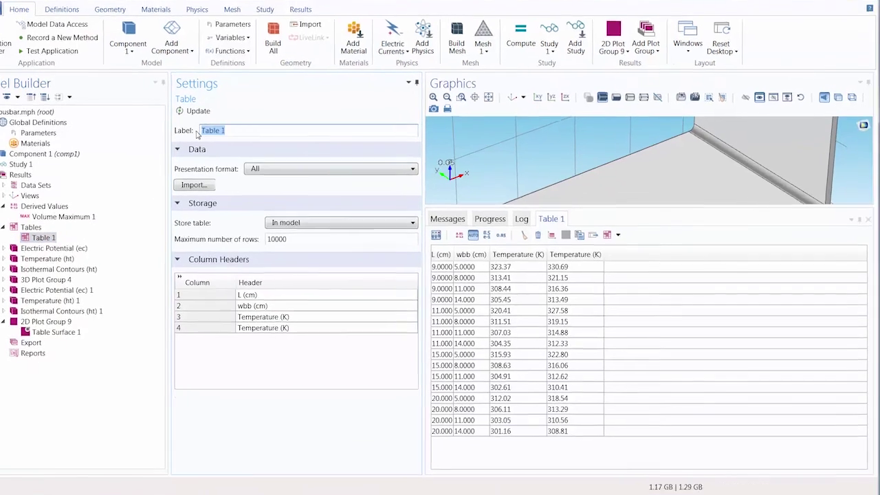
text(Maxim)
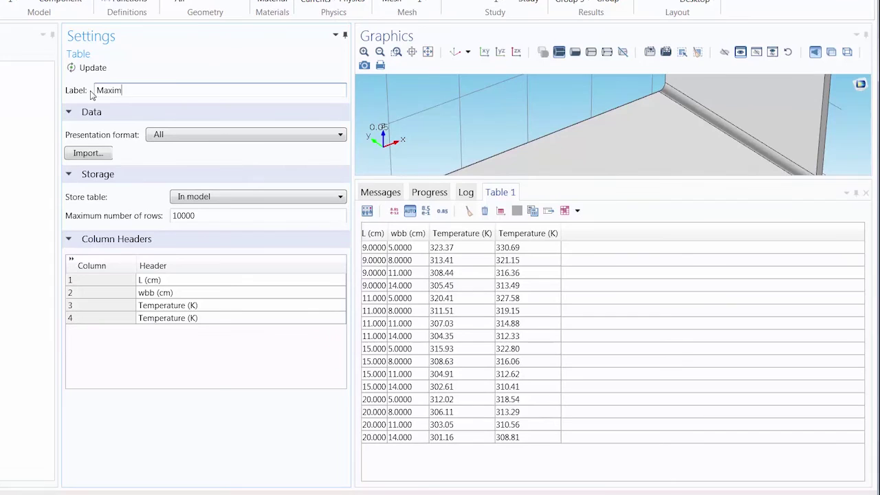
text(um Temperature)
key(Return)
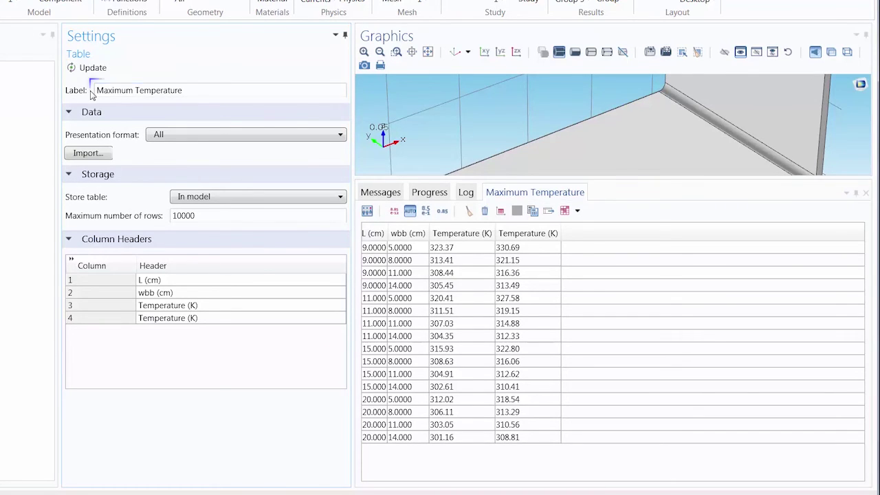
Step: Relabel columns 3 and 4 as 'Temp - Busbar (K)' and 'Temp - Bolts (K)', then export the table
click(154, 308)
drag(160, 308, 181, 307)
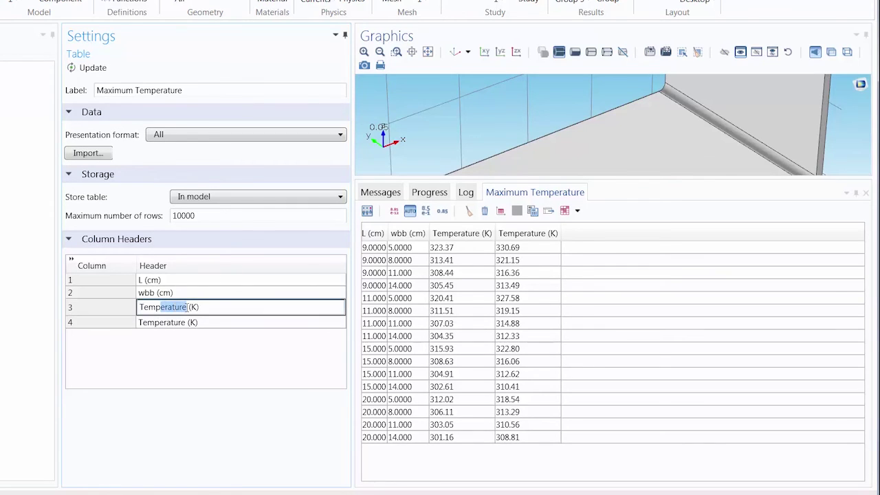
text(- )
text(Busbar)
key(Return)
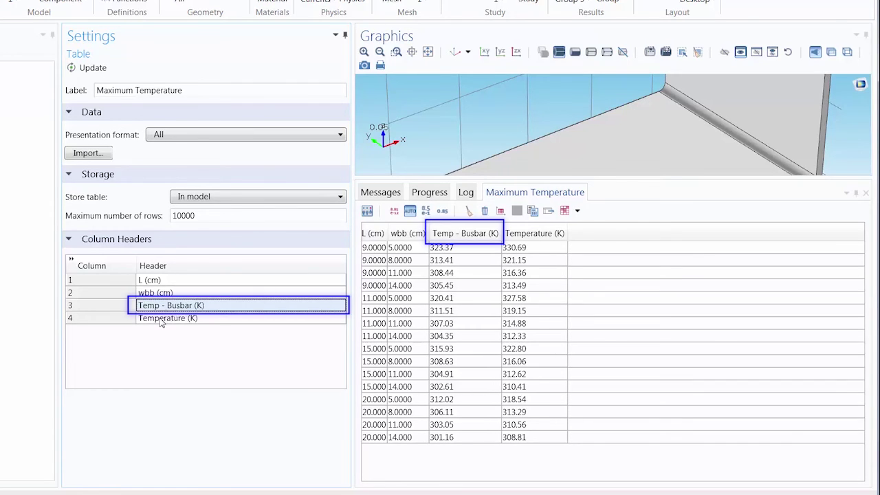
click(161, 322)
drag(160, 320, 185, 320)
key(BackSpace)
text(- )
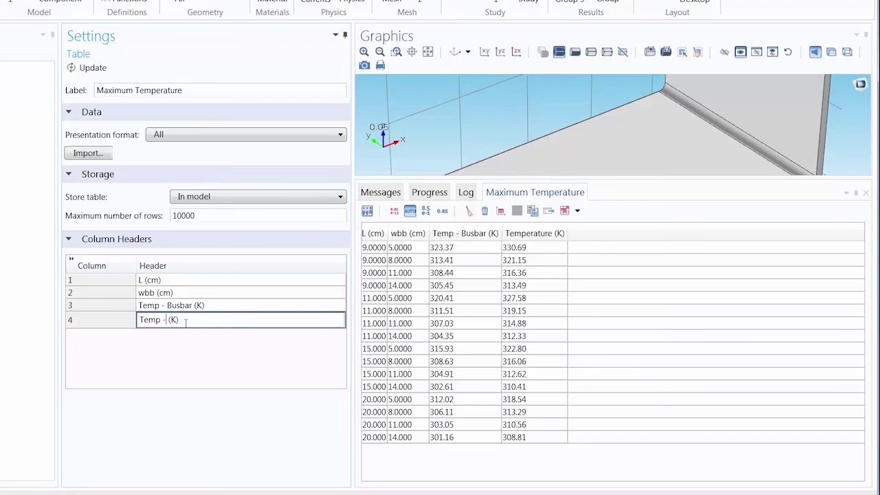
text(Bolts)
key(Return)
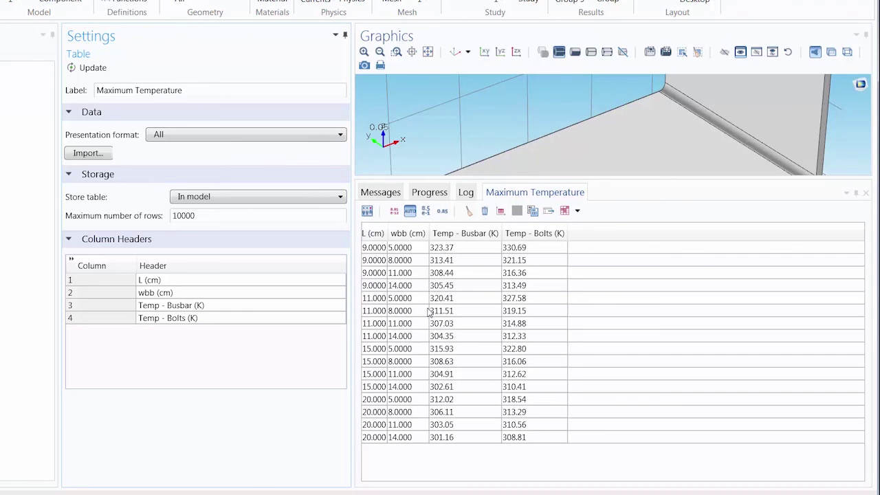
click(548, 211)
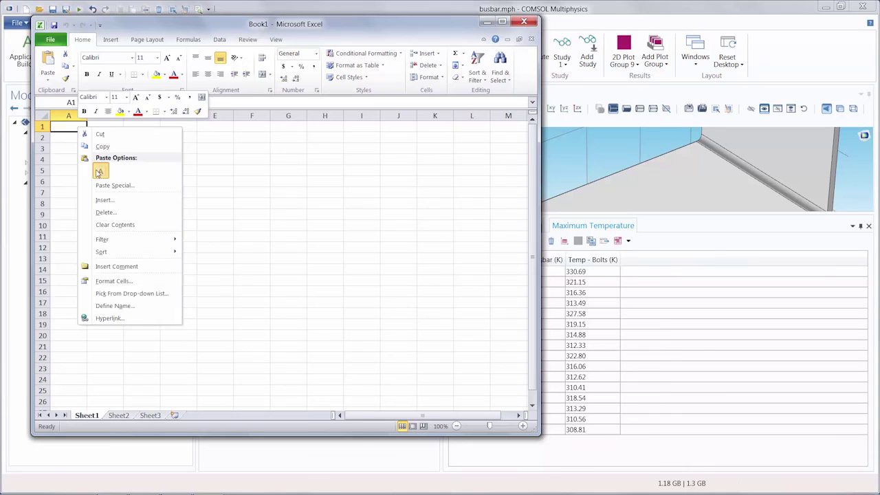
Step: Paste the table into Excel at A1 and widen columns C and D to fit their headers
click(97, 172)
click(250, 180)
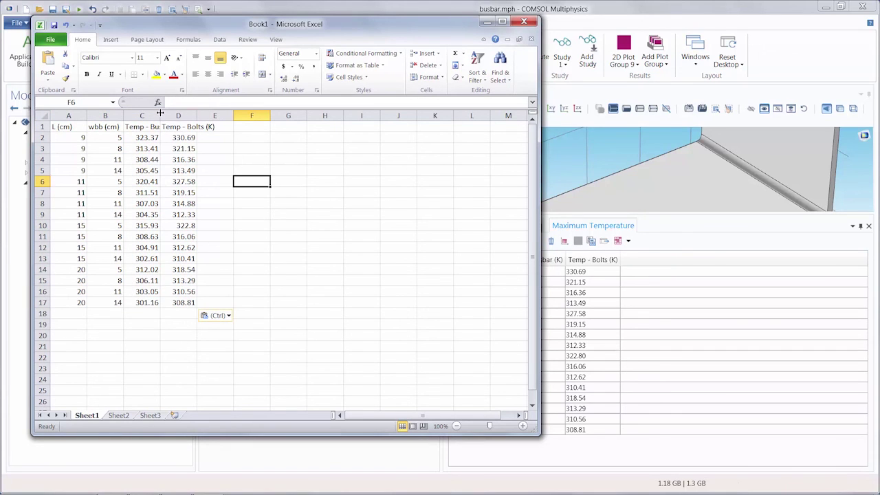
drag(158, 113, 186, 113)
double_click(223, 116)
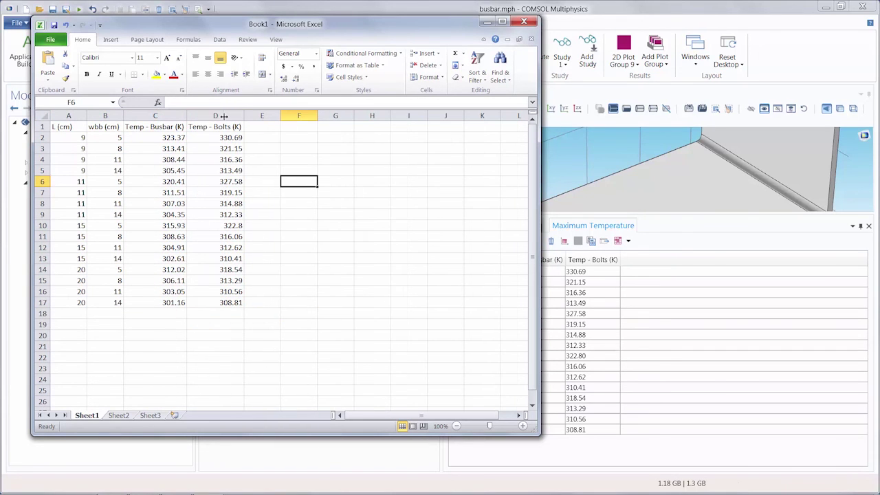